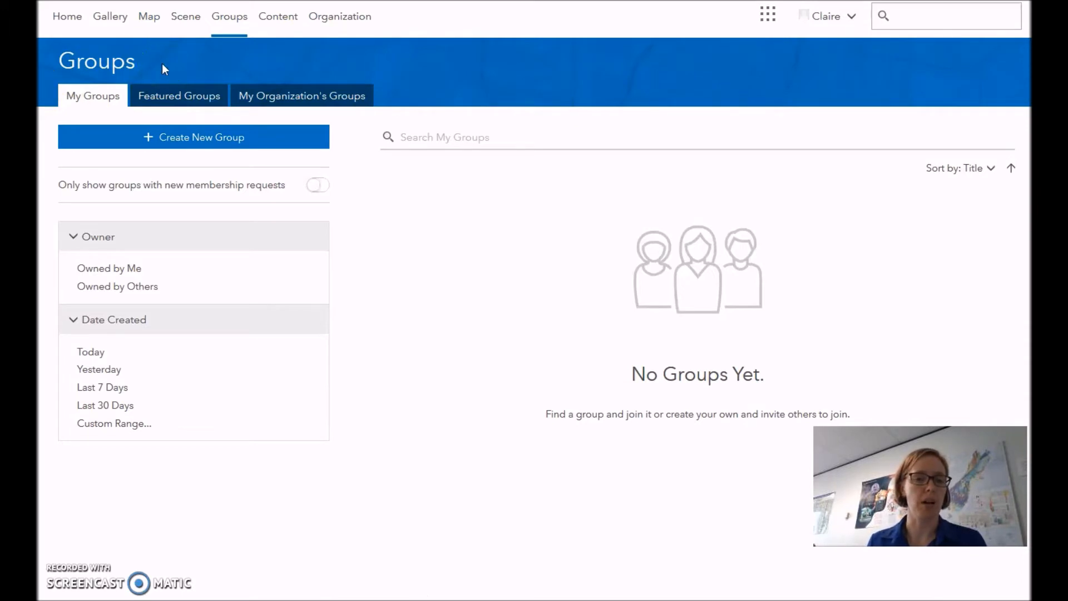
Start a new group and name it "ArcGIS Online Admin Tools"
{"action": "left_click", "coordinate": [180, 137]}
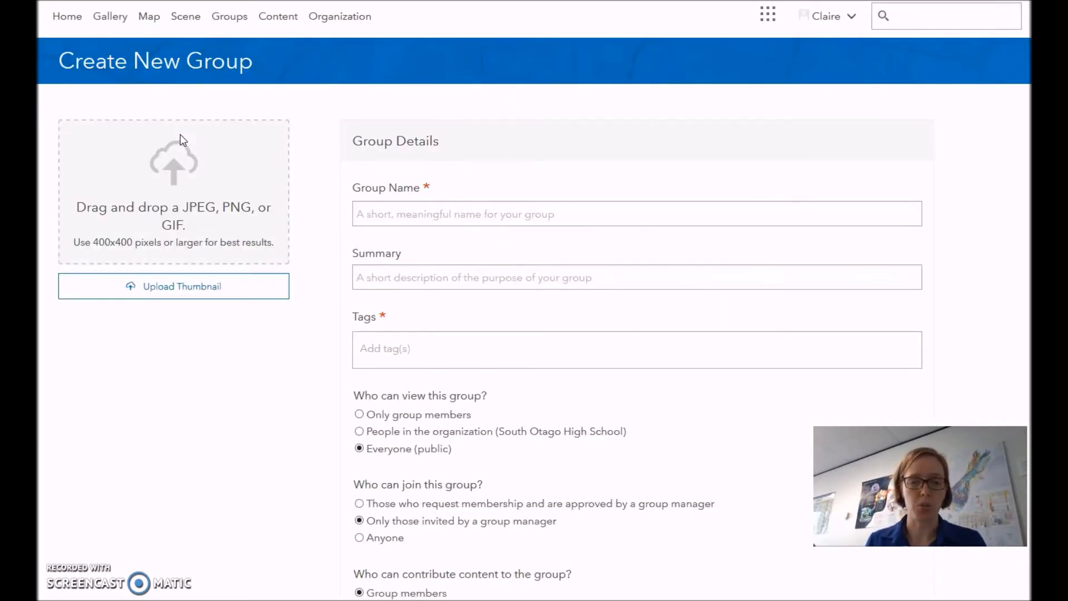
{"action": "left_click", "coordinate": [361, 207]}
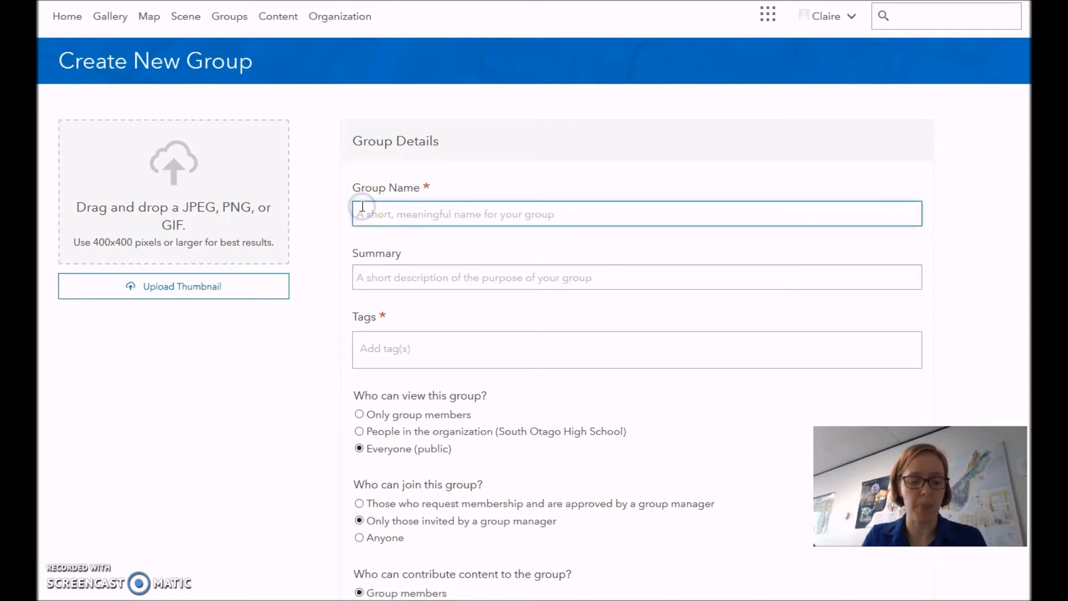
{"action": "type", "text": "ArcGIS"}
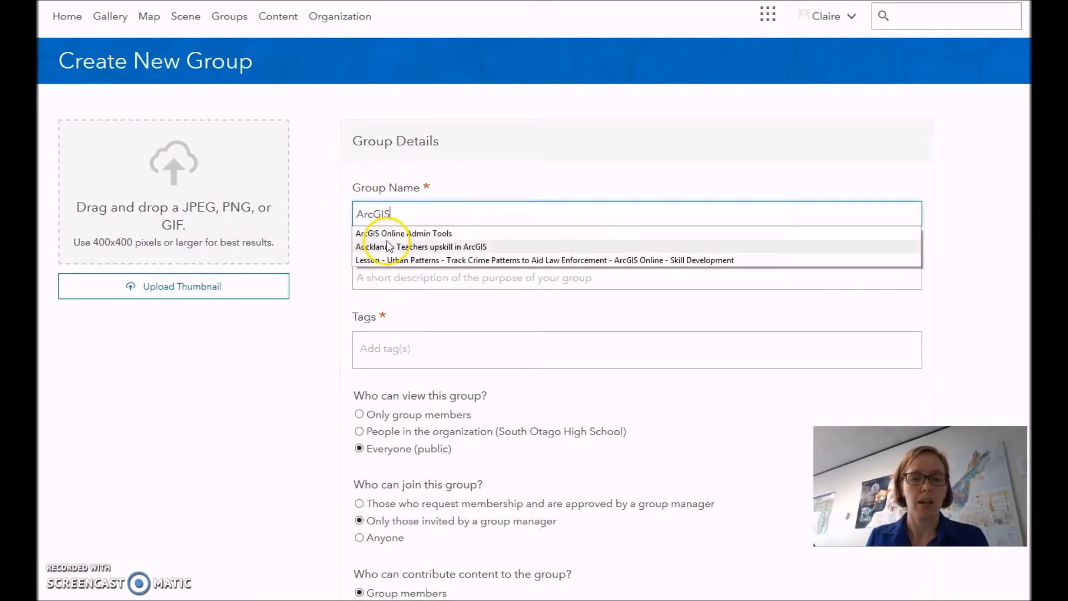
{"action": "left_click", "coordinate": [388, 236]}
Add the tags "ArcGIS Onlne", "Admin Tools" and "GeoJobe" to the new group
{"action": "left_click", "coordinate": [394, 351]}
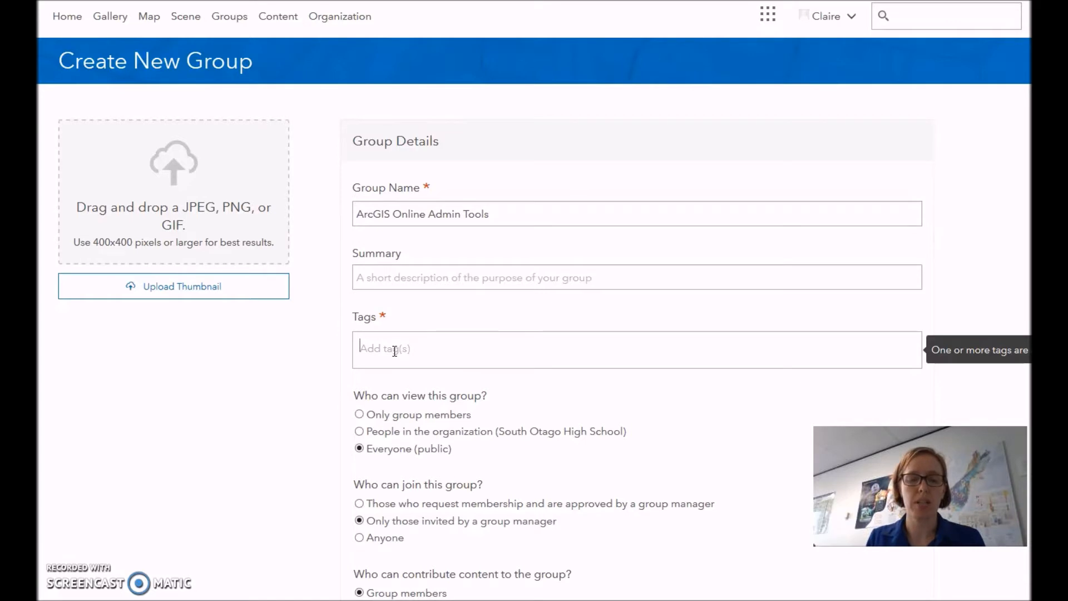
{"action": "type", "text": "ArcGIS"}
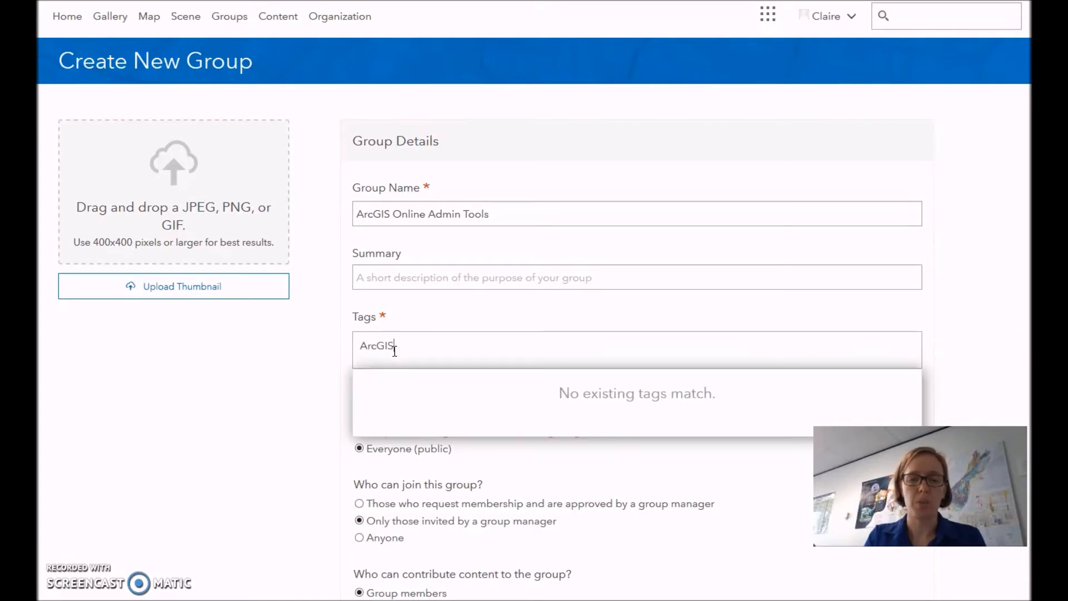
{"action": "type", "text": " Onlne,"}
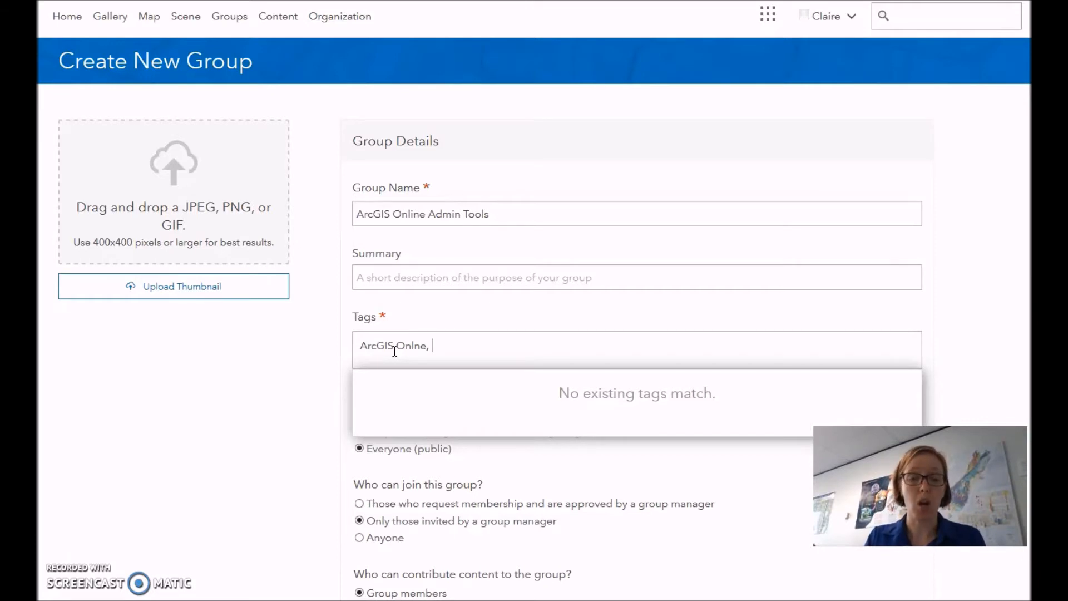
{"action": "type", "text": "Admin"}
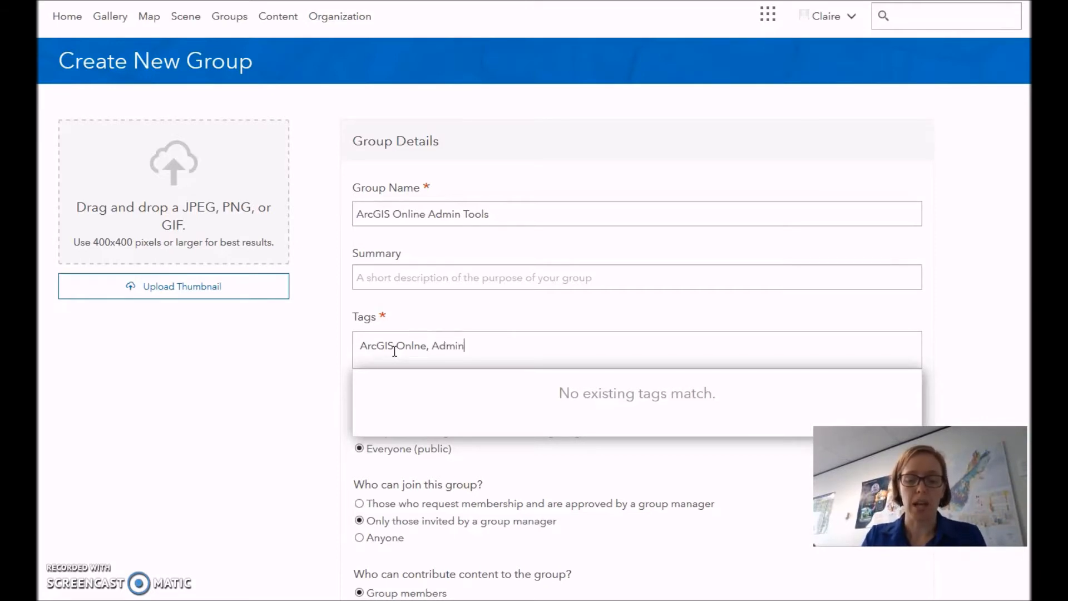
{"action": "type", "text": " Tools"}
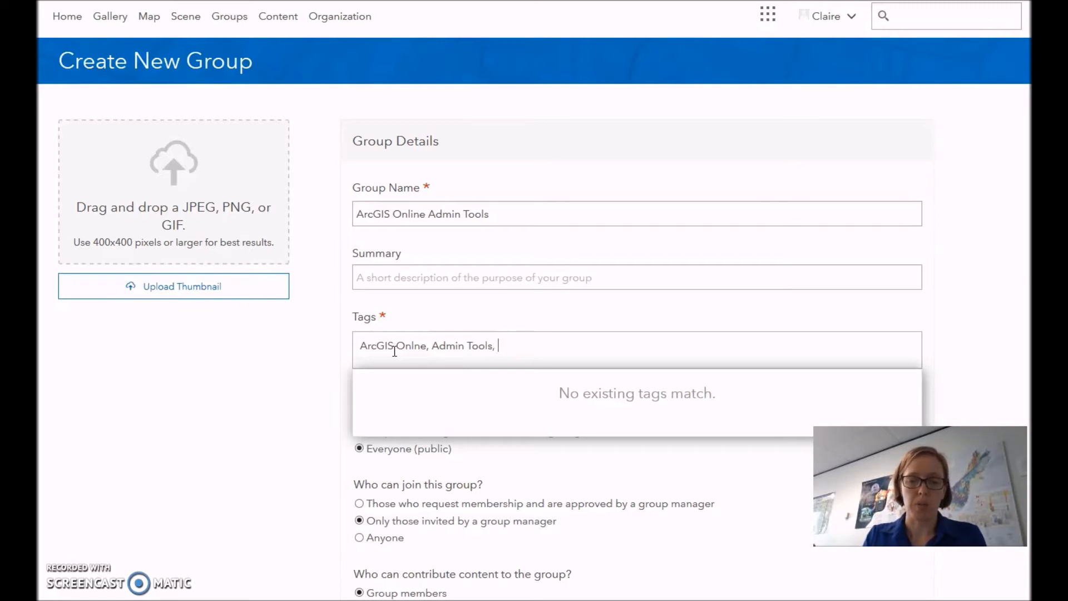
{"action": "type", "text": ", GeoJobe"}
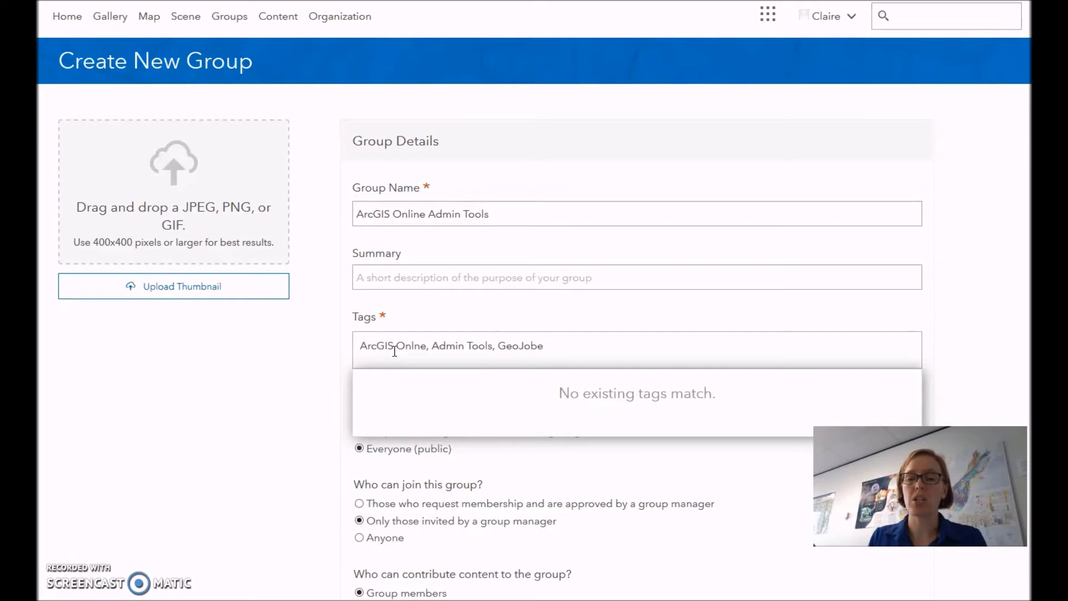
{"action": "key", "text": "Return"}
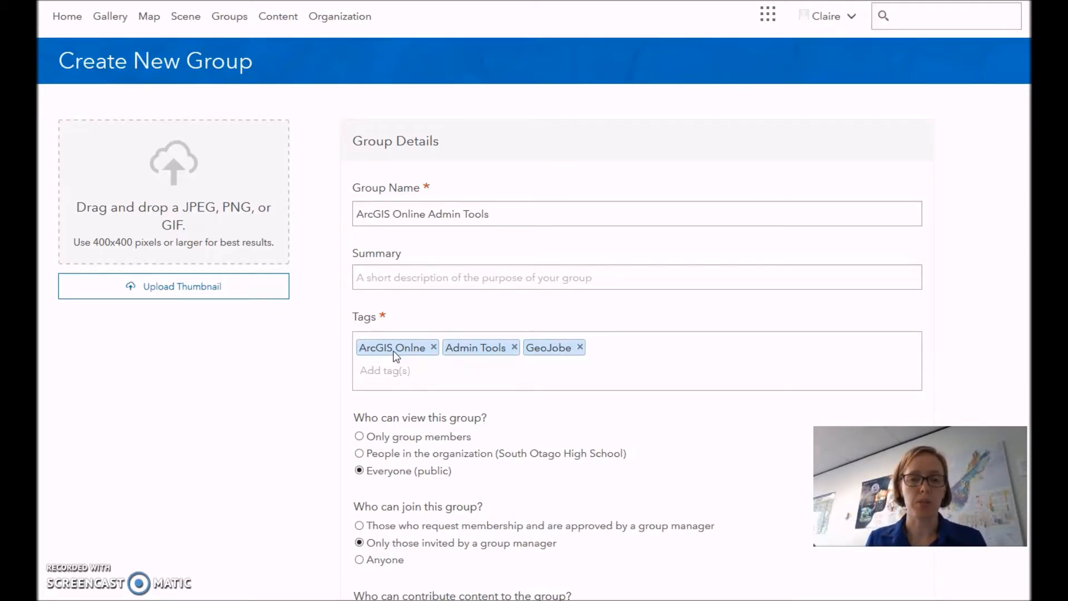
Restrict viewing of the group to only group members and create the group
{"action": "left_click", "coordinate": [373, 439]}
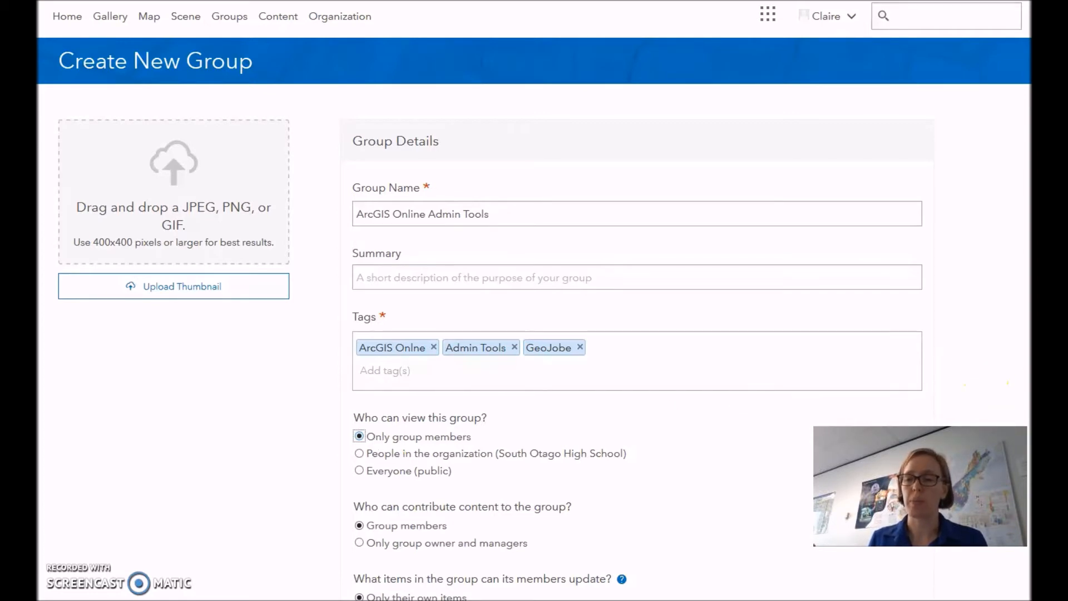
{"action": "scroll", "coordinate": [534, 300], "scroll_direction": "down", "scroll_amount": 3}
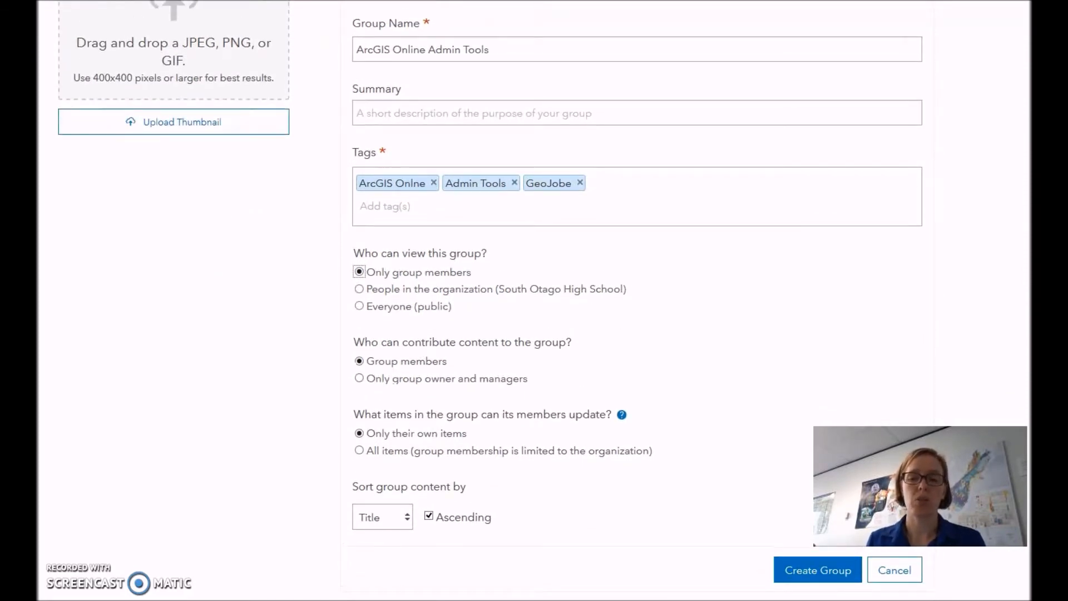
{"action": "left_click", "coordinate": [797, 579]}
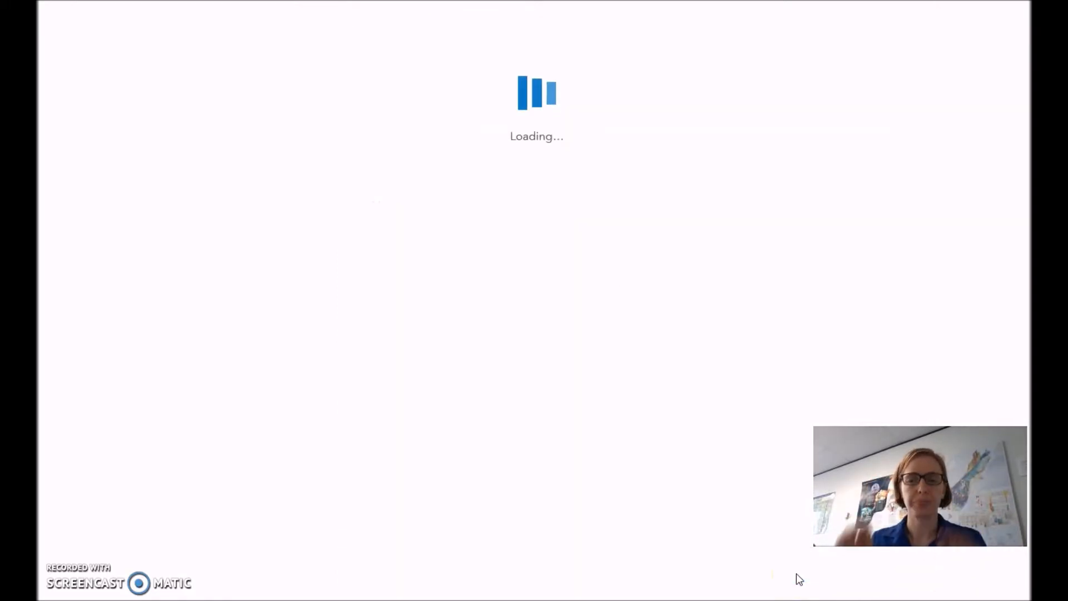
{"action": "left_click", "coordinate": [778, 549]}
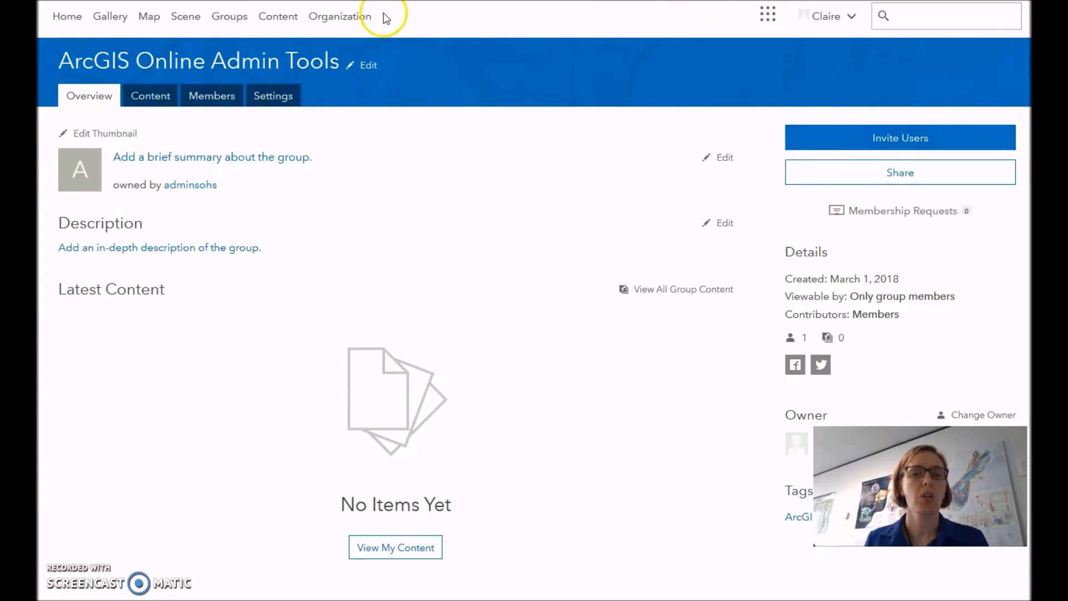
View the organization's member list sorted by role to identify the administrators
{"action": "left_click", "coordinate": [345, 18]}
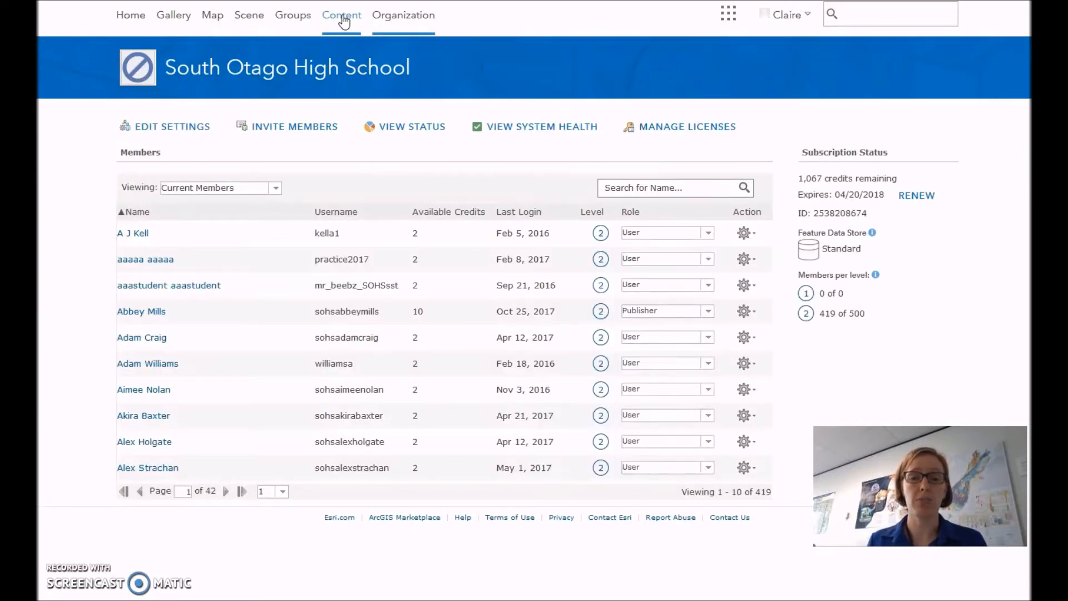
{"action": "left_click", "coordinate": [631, 217]}
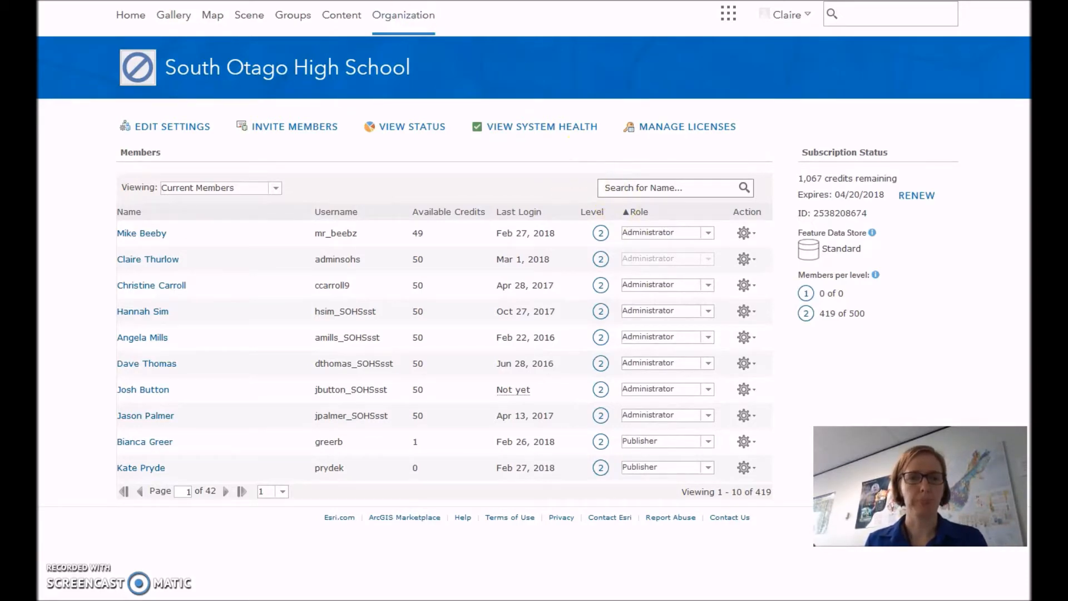
Add the other administrator to the ArcGIS Online Admin Tools group immediately, without requiring confirmation, and view the group's members
{"action": "left_click", "coordinate": [301, 17]}
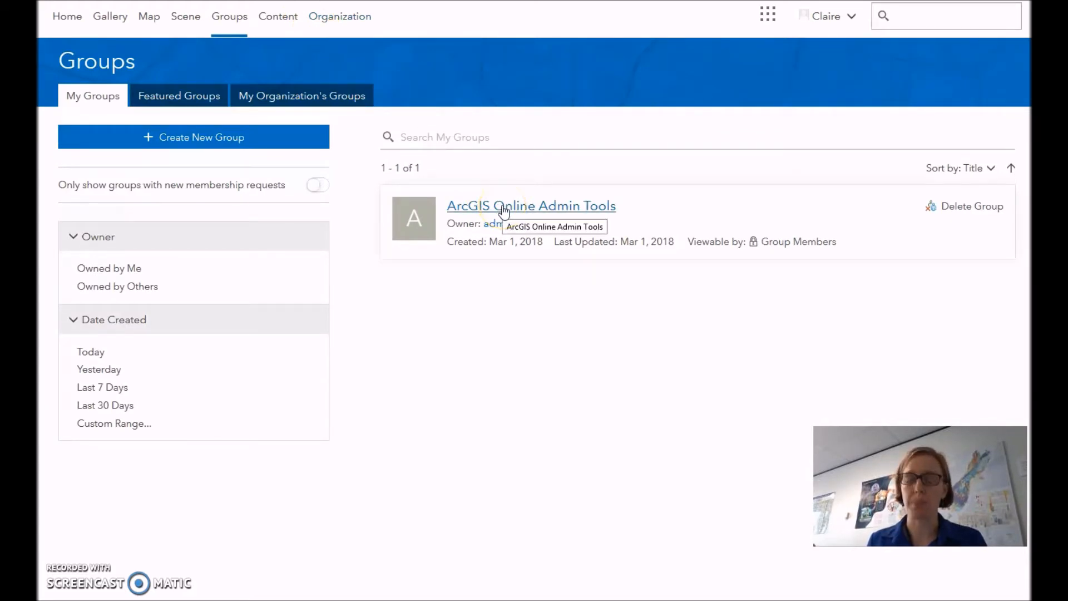
{"action": "left_click", "coordinate": [504, 210]}
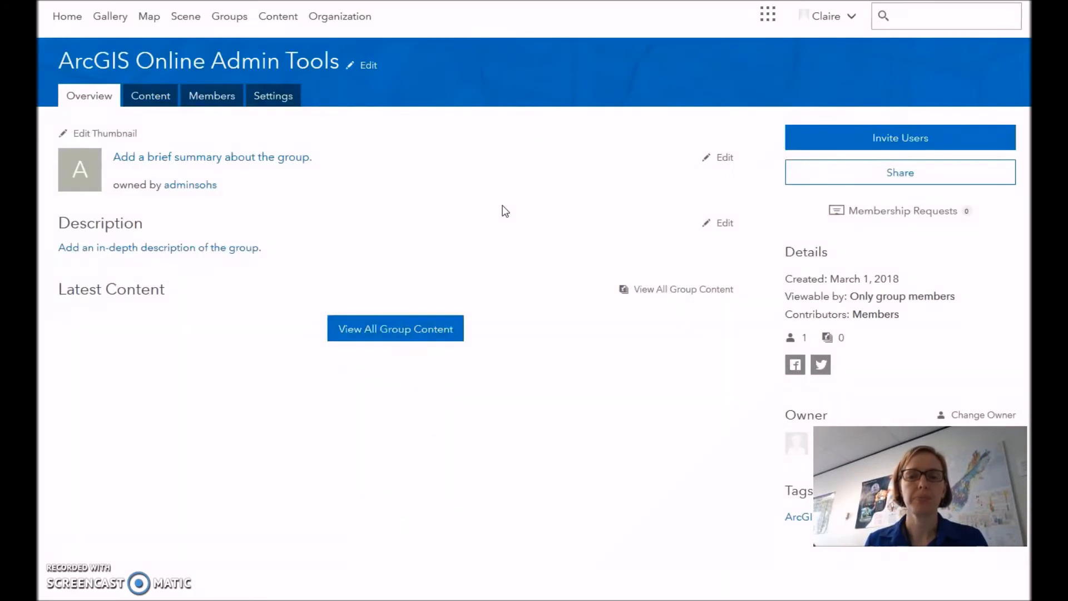
{"action": "left_click", "coordinate": [844, 135]}
{"action": "type", "text": "Mike"}
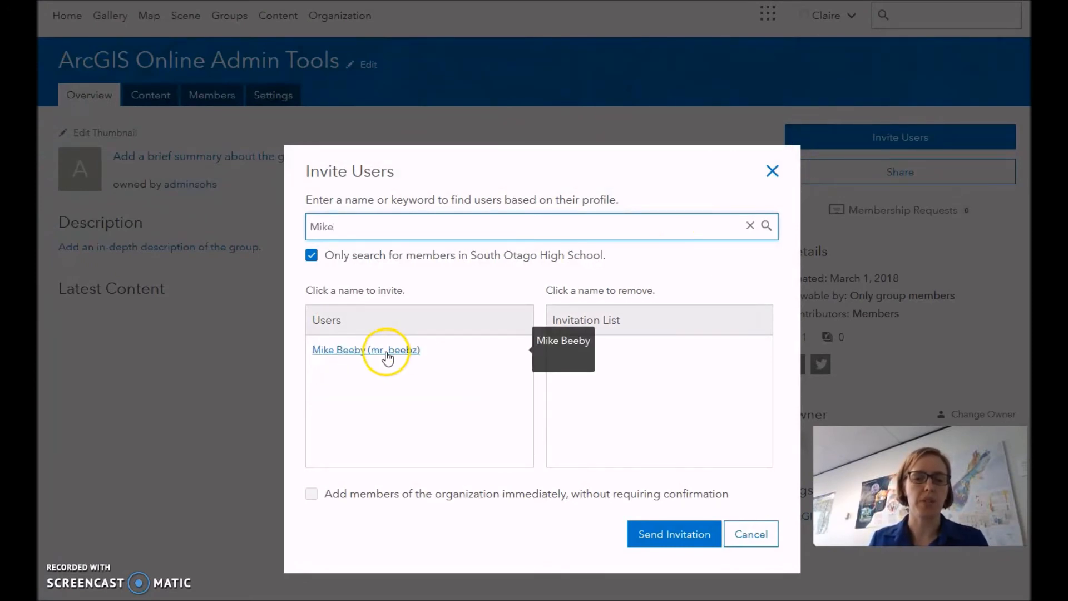
{"action": "left_click", "coordinate": [386, 351]}
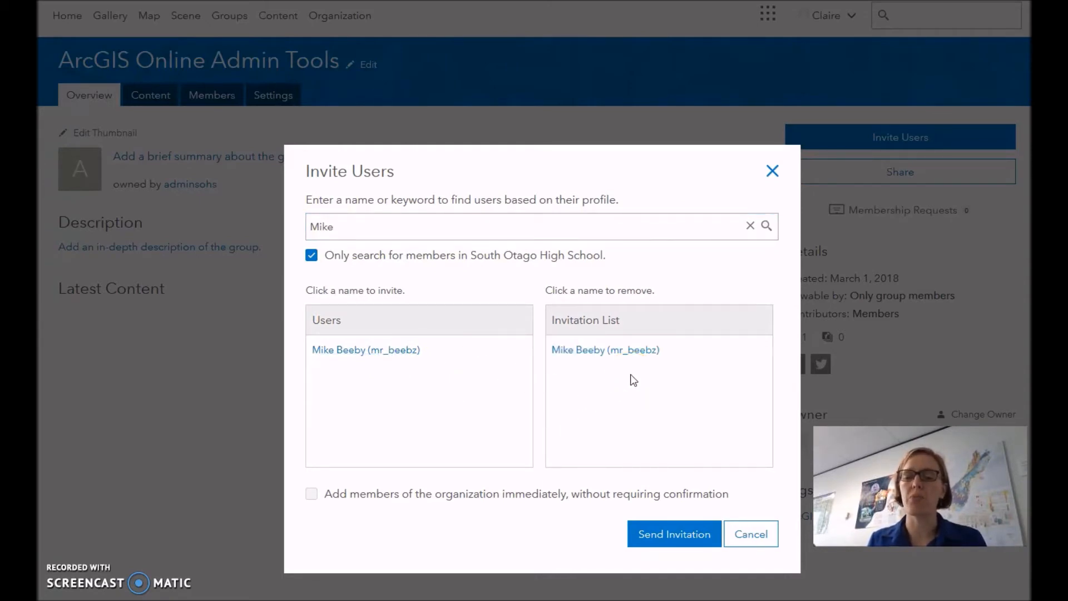
{"action": "left_click", "coordinate": [341, 500]}
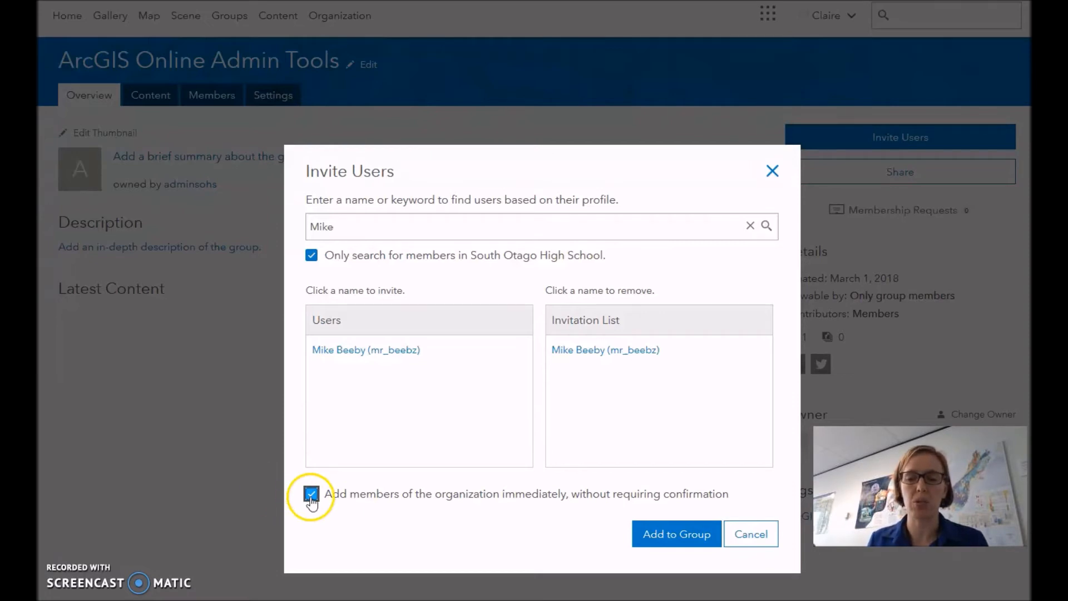
{"action": "left_click", "coordinate": [677, 538]}
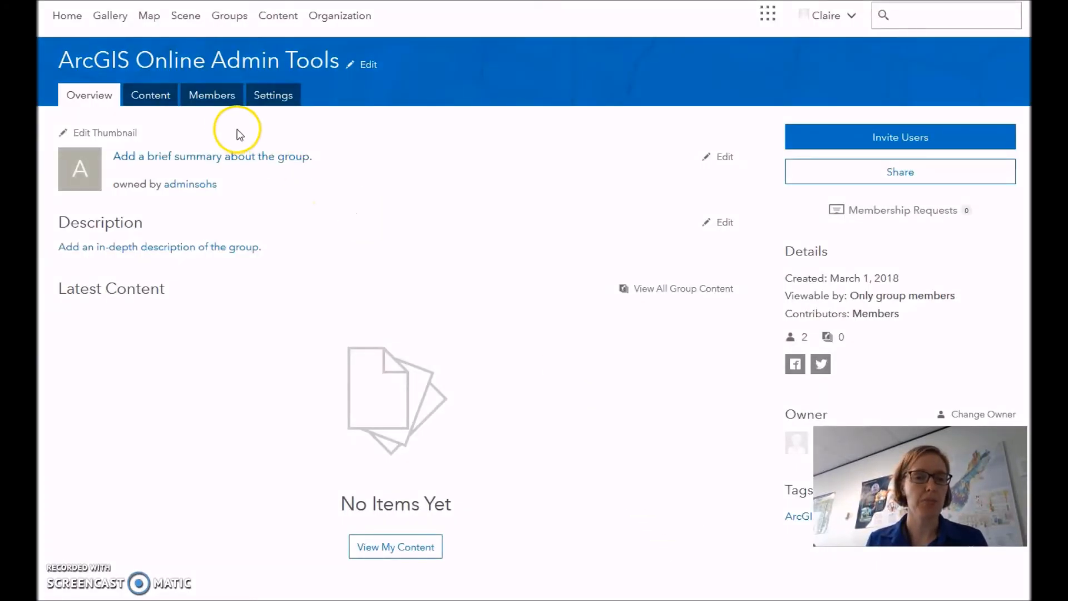
{"action": "left_click", "coordinate": [213, 96]}
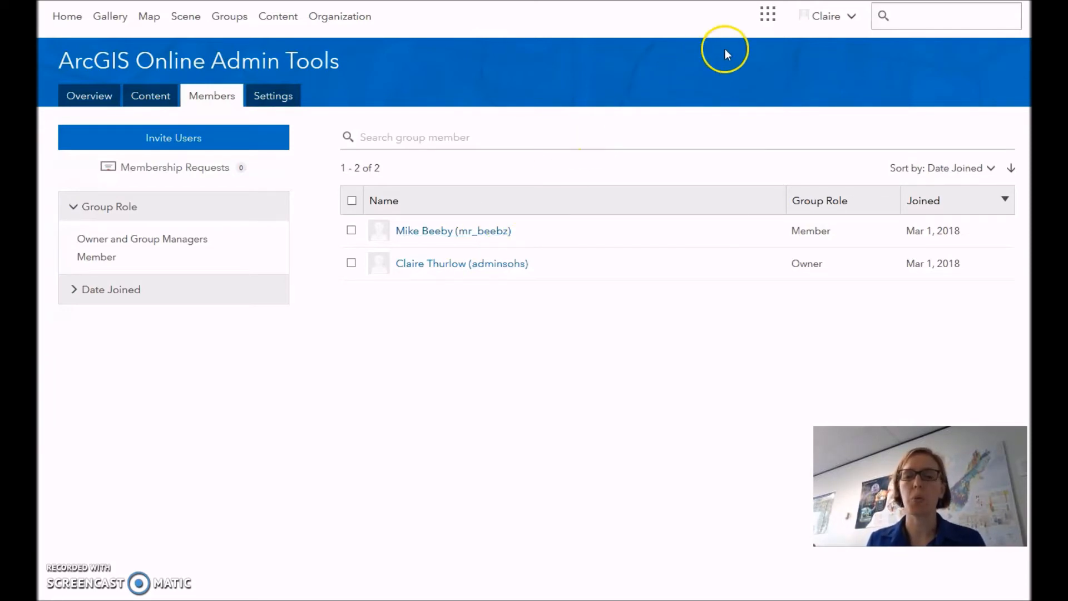
Go to ArcGIS Marketplace and search its items for "Admin Tools"
{"action": "left_click", "coordinate": [769, 25]}
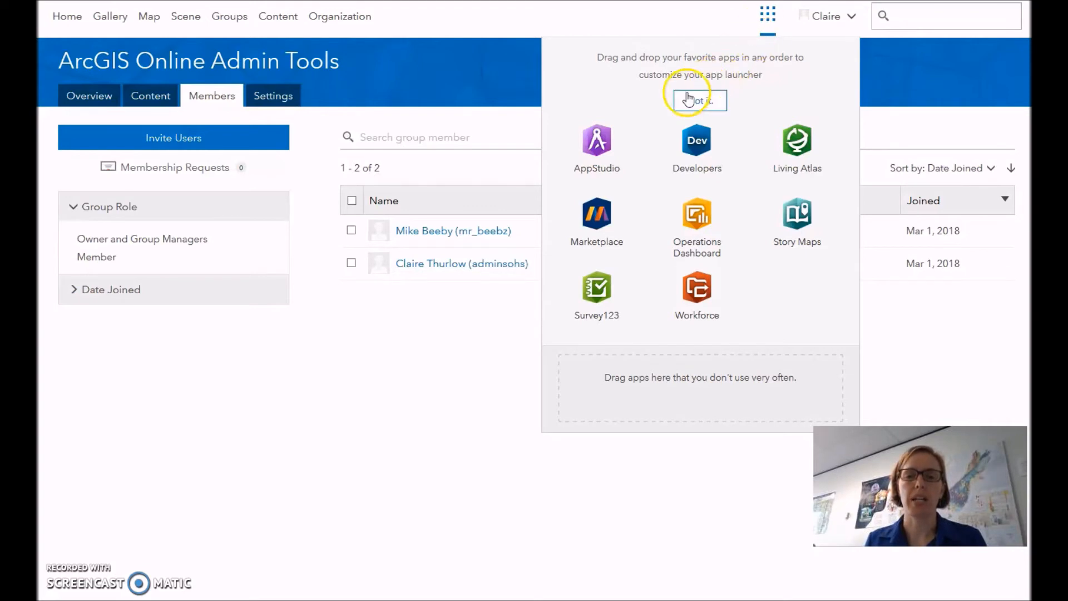
{"action": "left_click", "coordinate": [606, 223]}
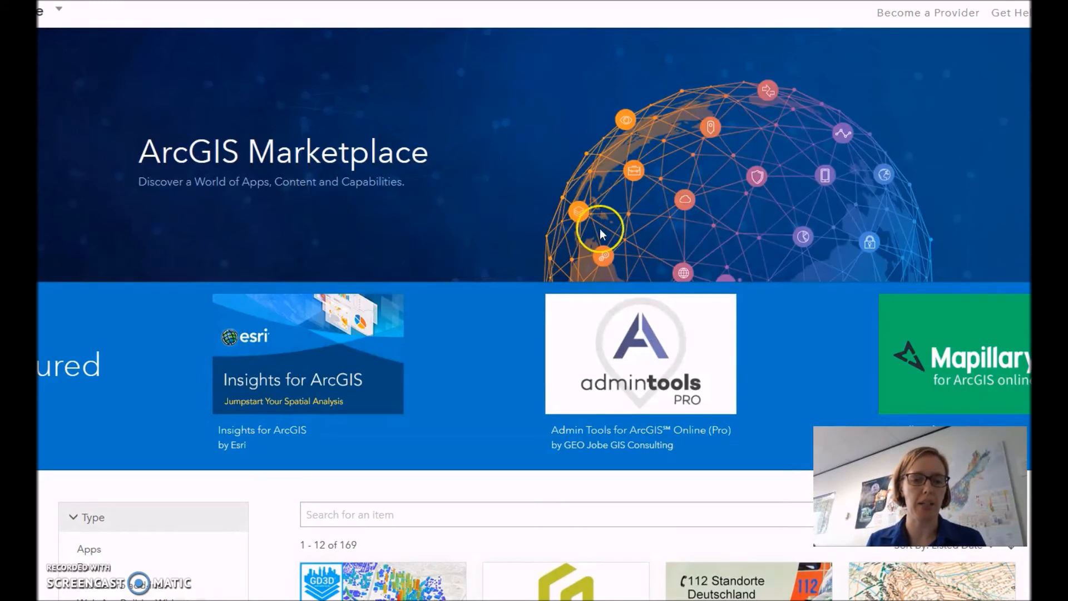
{"action": "left_click", "coordinate": [500, 513]}
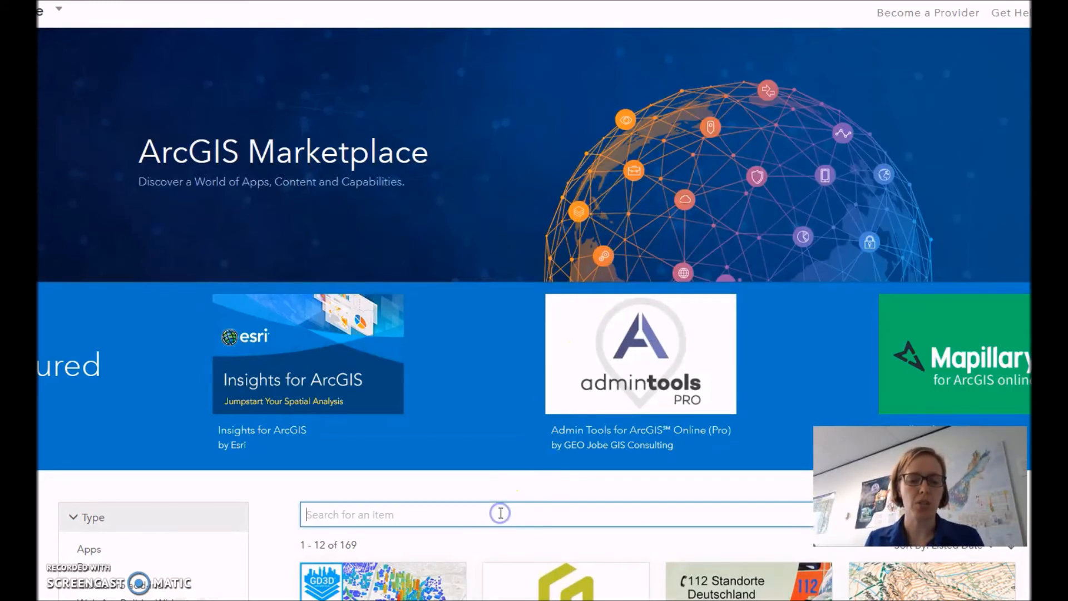
{"action": "type", "text": "Admin Tools"}
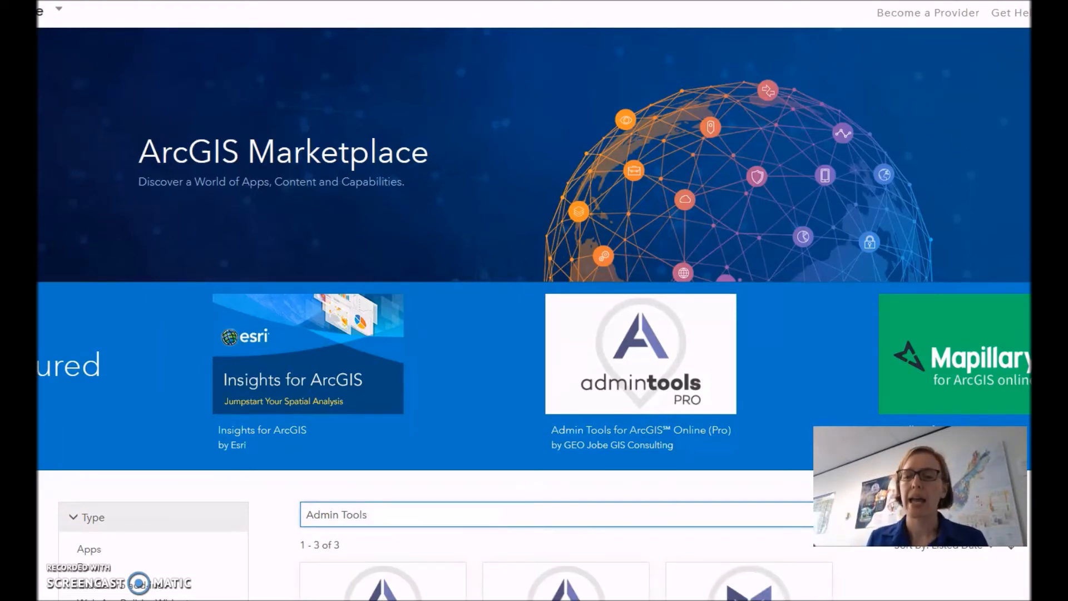
{"action": "scroll", "coordinate": [534, 301], "scroll_direction": "down", "scroll_amount": 3}
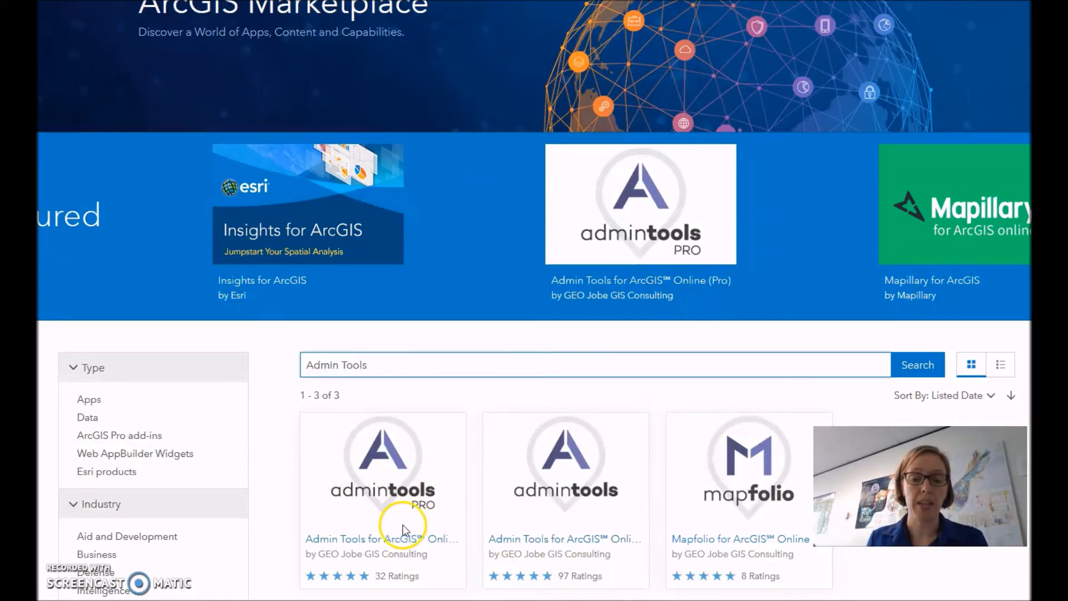
Open the free Admin Tools for ArcGIS Online item and share it with the ArcGIS Online Admin Tools group
{"action": "left_click", "coordinate": [523, 545]}
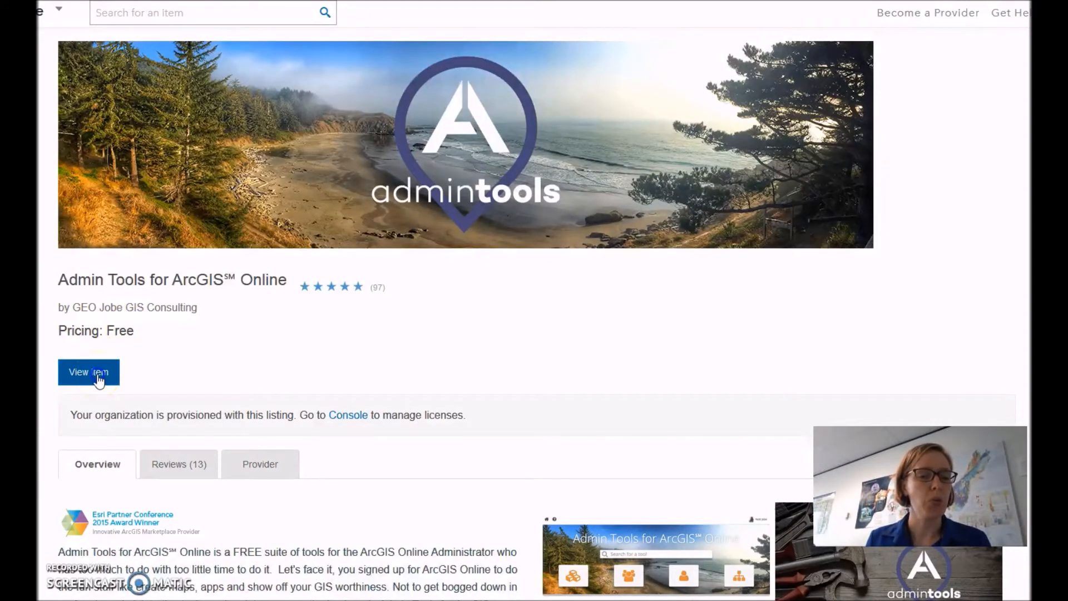
{"action": "left_click", "coordinate": [98, 378]}
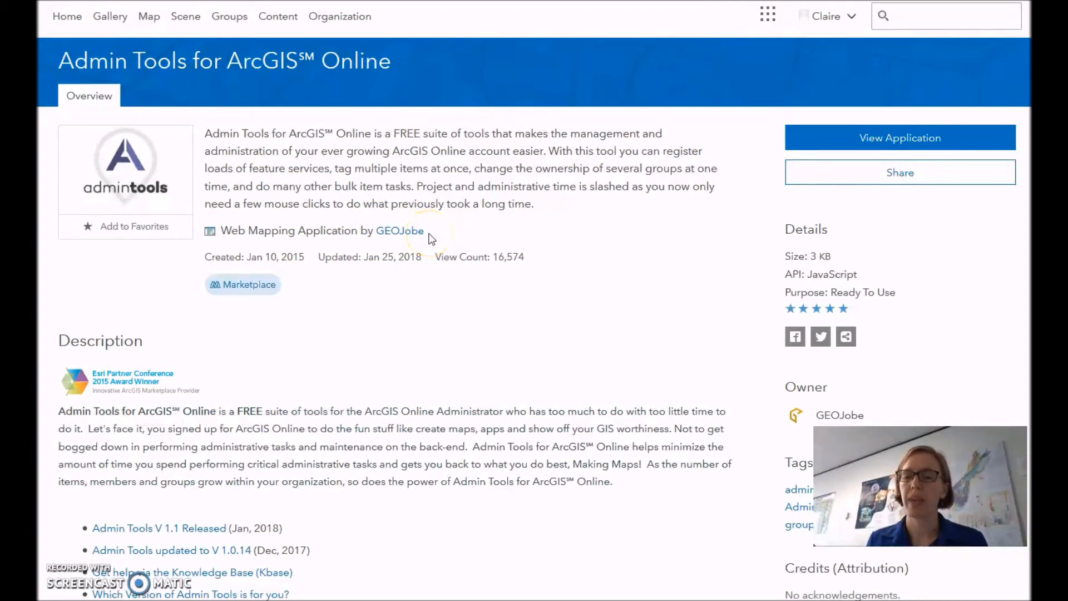
{"action": "left_click", "coordinate": [831, 179]}
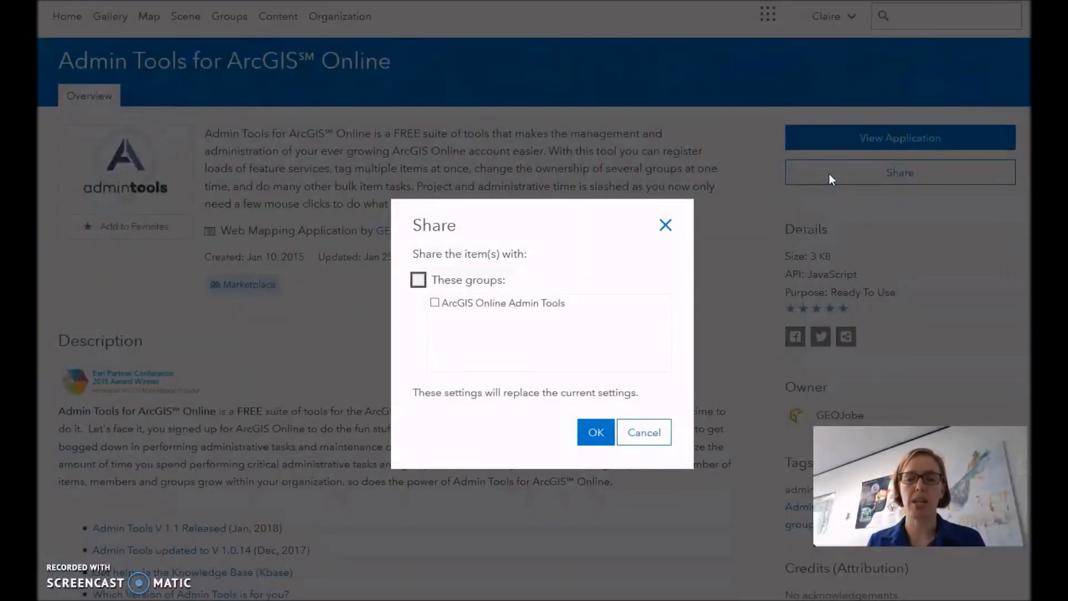
{"action": "left_click", "coordinate": [435, 304]}
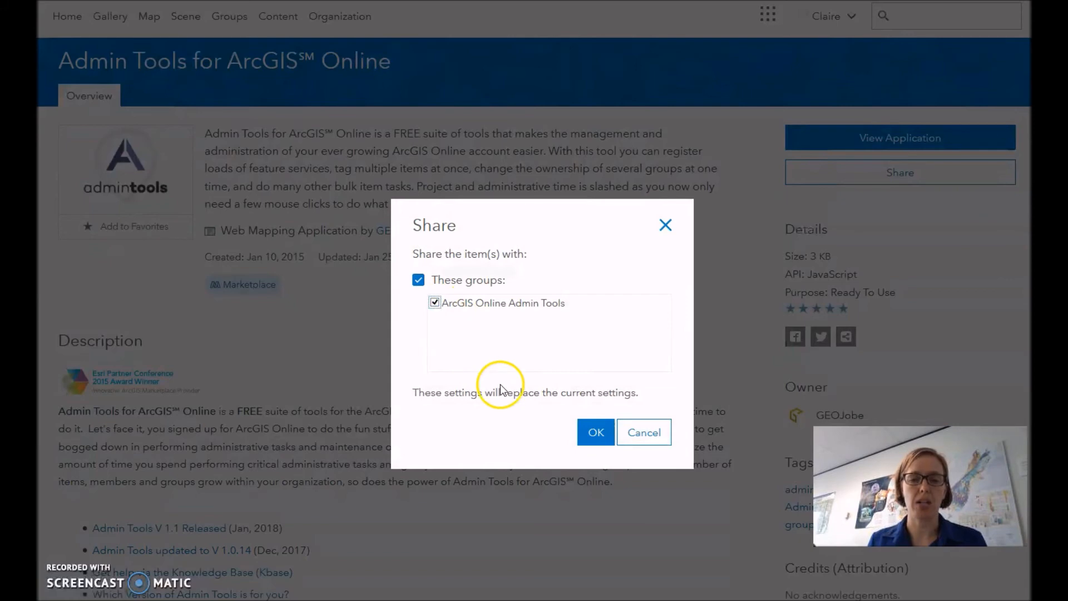
{"action": "left_click", "coordinate": [594, 435]}
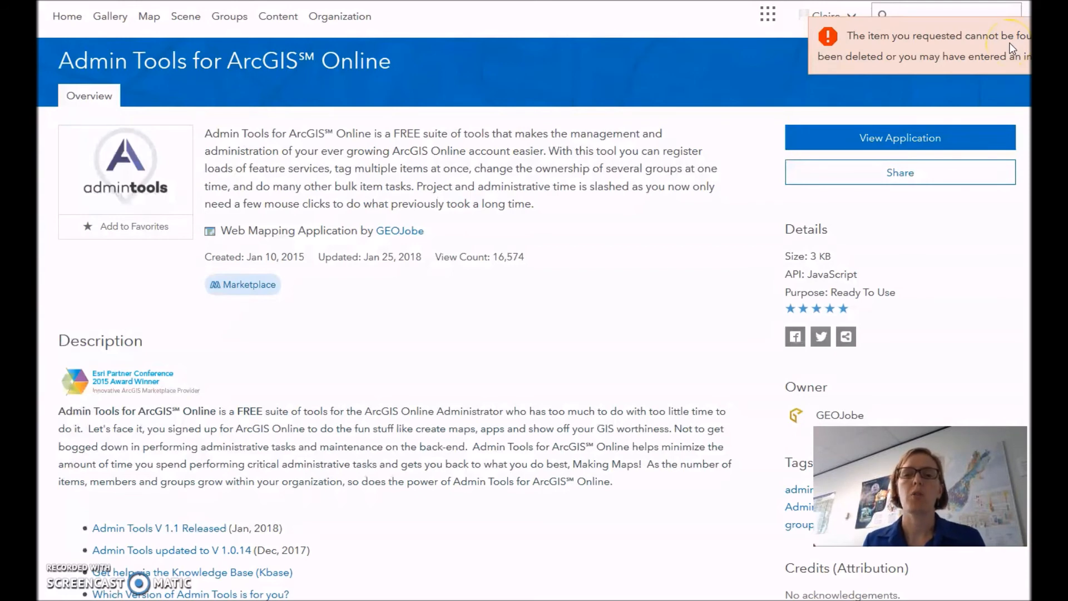
Return to the ArcGIS Online Admin Tools group and check the latest content in its overview
{"action": "left_click_drag", "start_coordinate": [1013, 49], "coordinate": [779, 55]}
{"action": "left_click", "coordinate": [779, 55]}
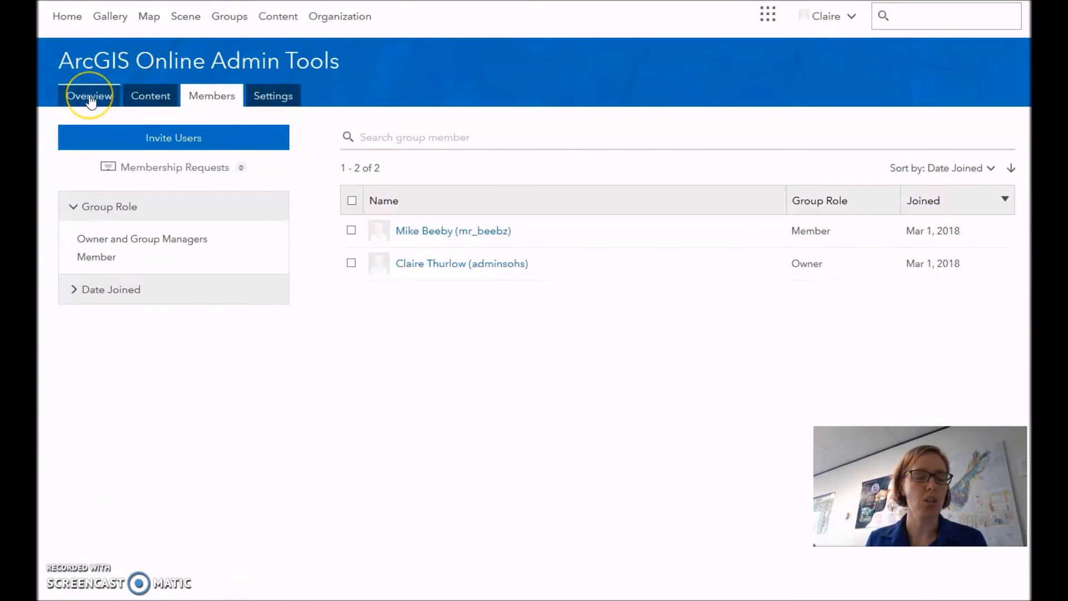
{"action": "left_click", "coordinate": [91, 100]}
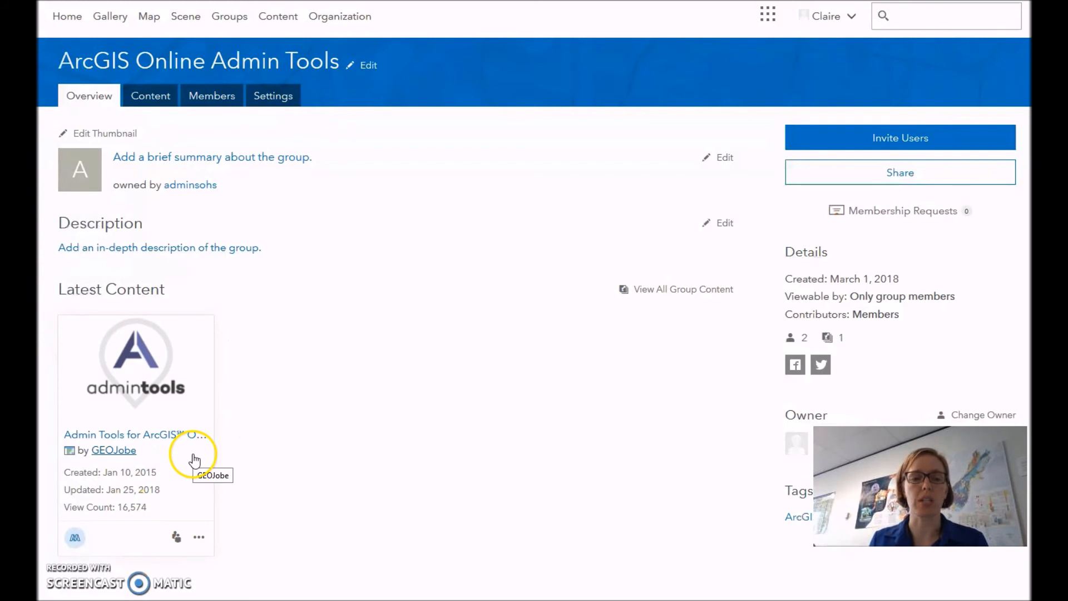
Look for Admin Tools for ArcGIS Online in the app launcher and reload the group's overview page
{"action": "mouse_move", "coordinate": [172, 377]}
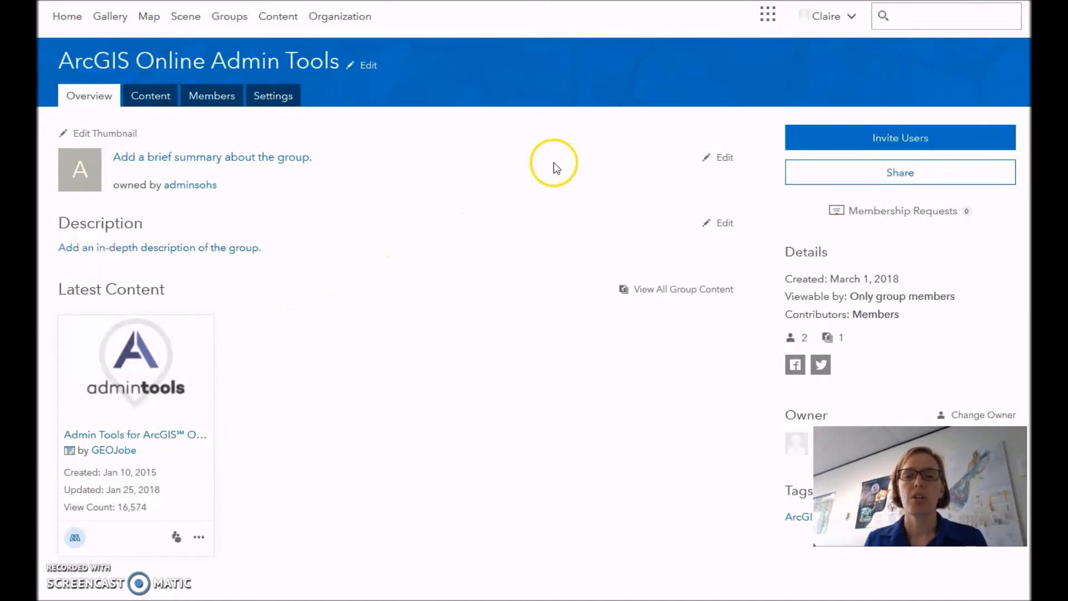
{"action": "left_click", "coordinate": [765, 25]}
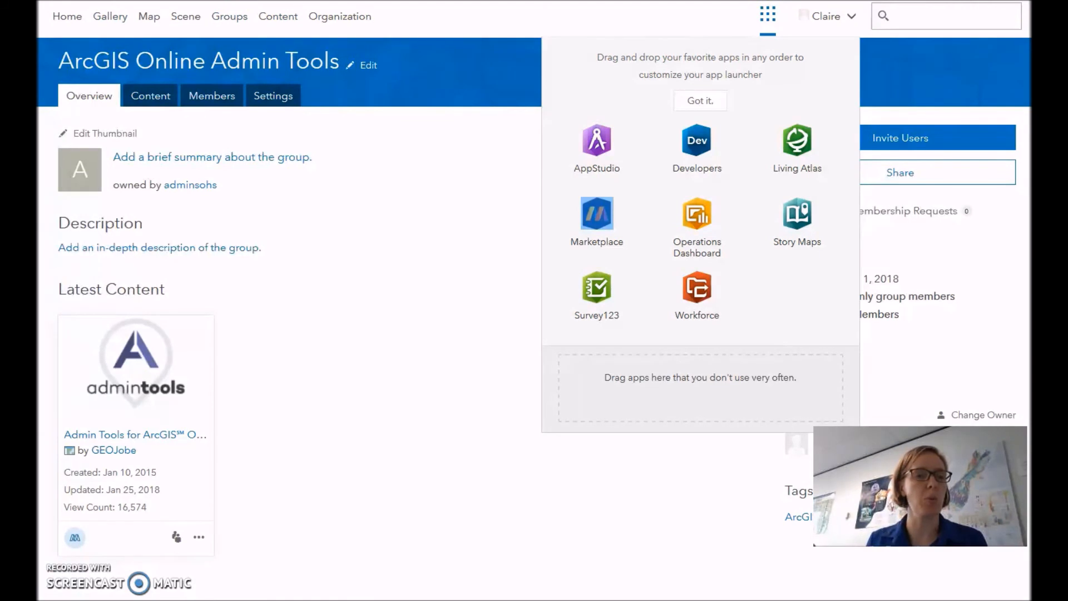
{"action": "left_click", "coordinate": [597, 214]}
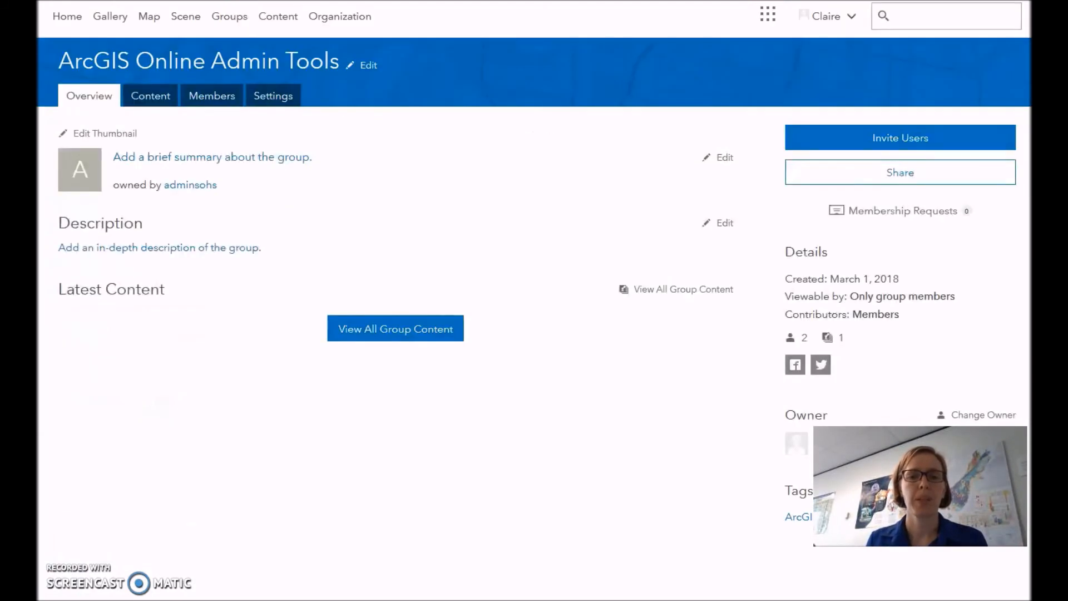
Launch the Admin Tools for ArcGIS Online app from the app launcher and dismiss its GeoPowered Cloud advertisement
{"action": "left_click", "coordinate": [769, 17]}
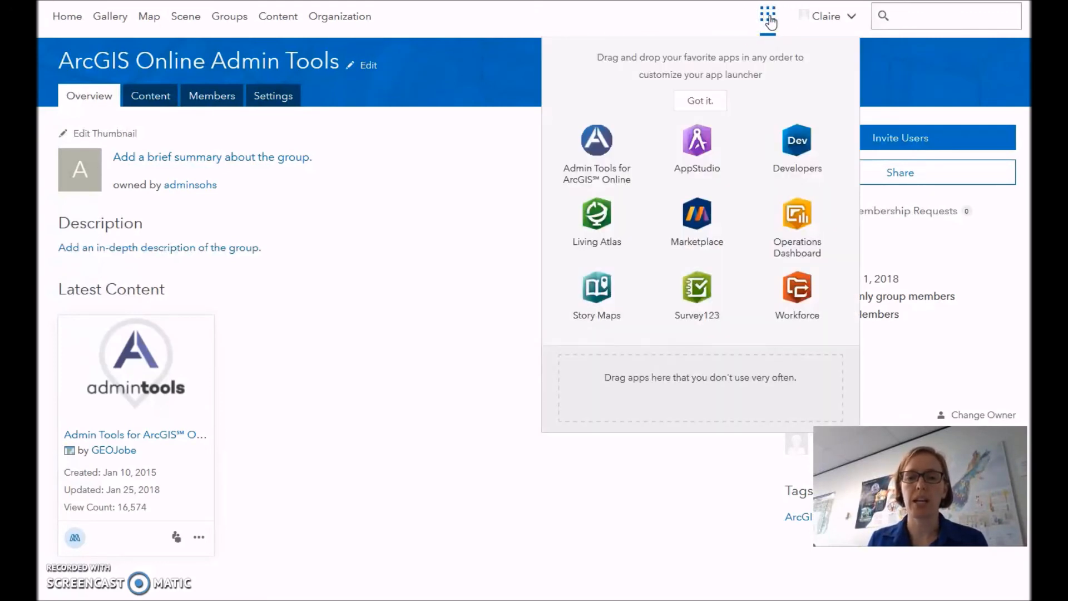
{"action": "left_click", "coordinate": [612, 148]}
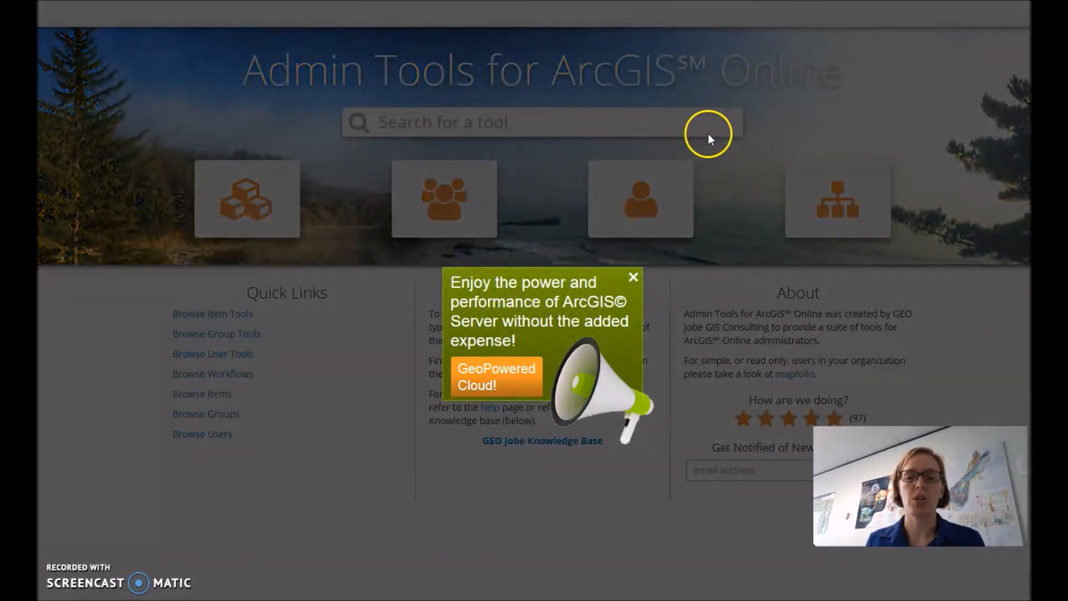
{"action": "left_click", "coordinate": [635, 277]}
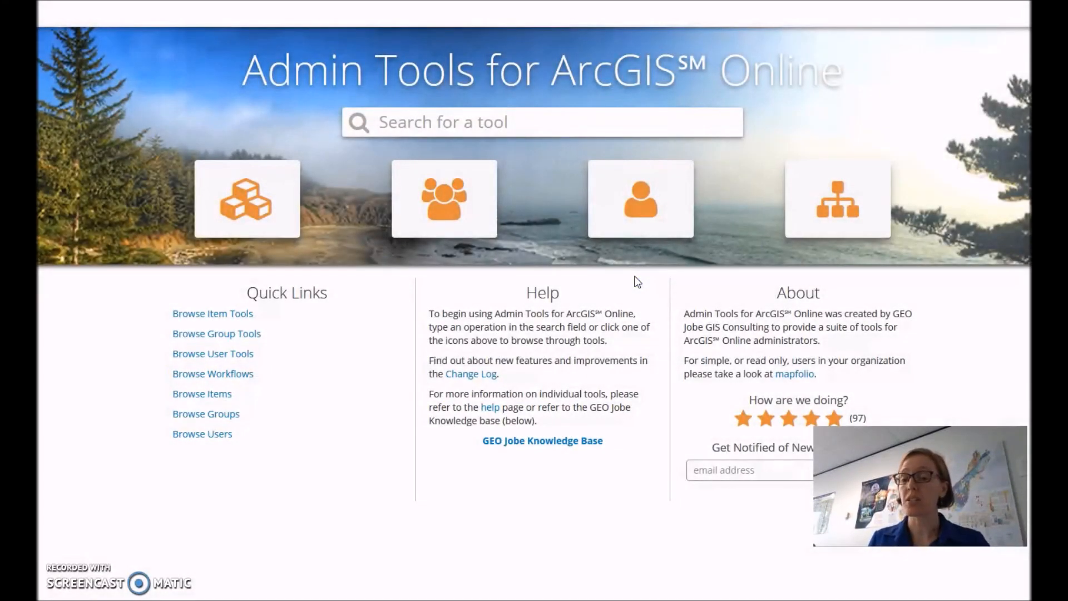